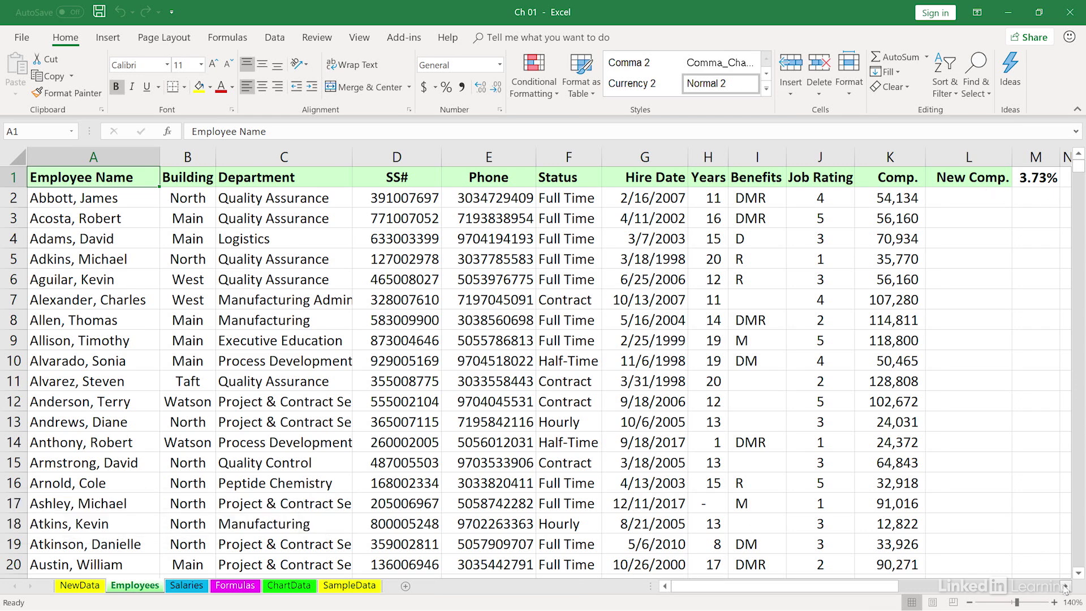
Zoom the sheet to 230% around the New Comp. column in L and select L2
{"action": "scroll", "coordinate": [1066, 589], "scroll_direction": "right", "scroll_amount": 4}
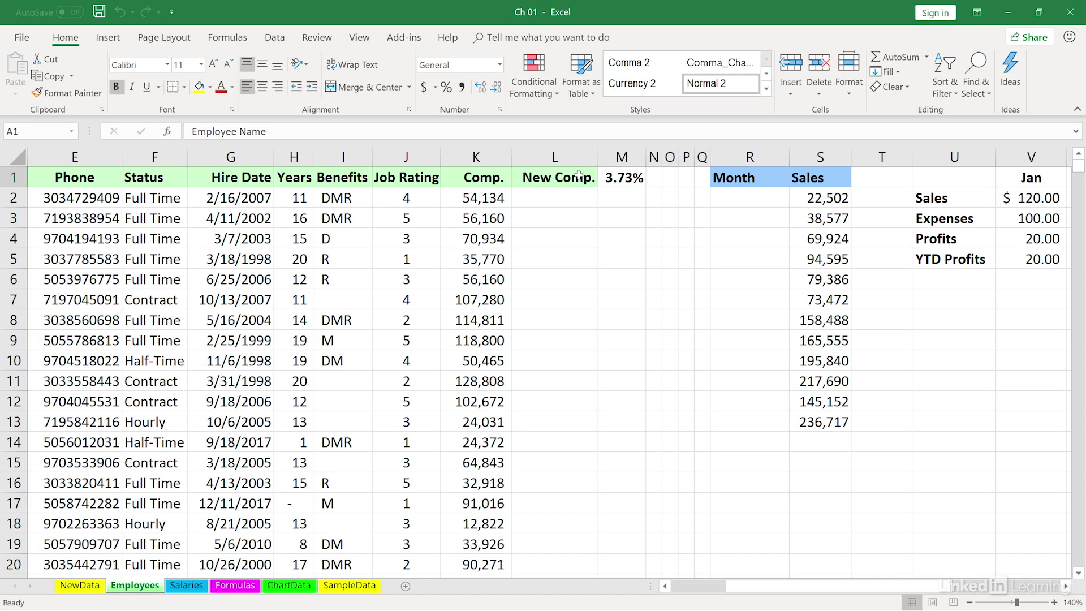
{"action": "left_click", "coordinate": [564, 177]}
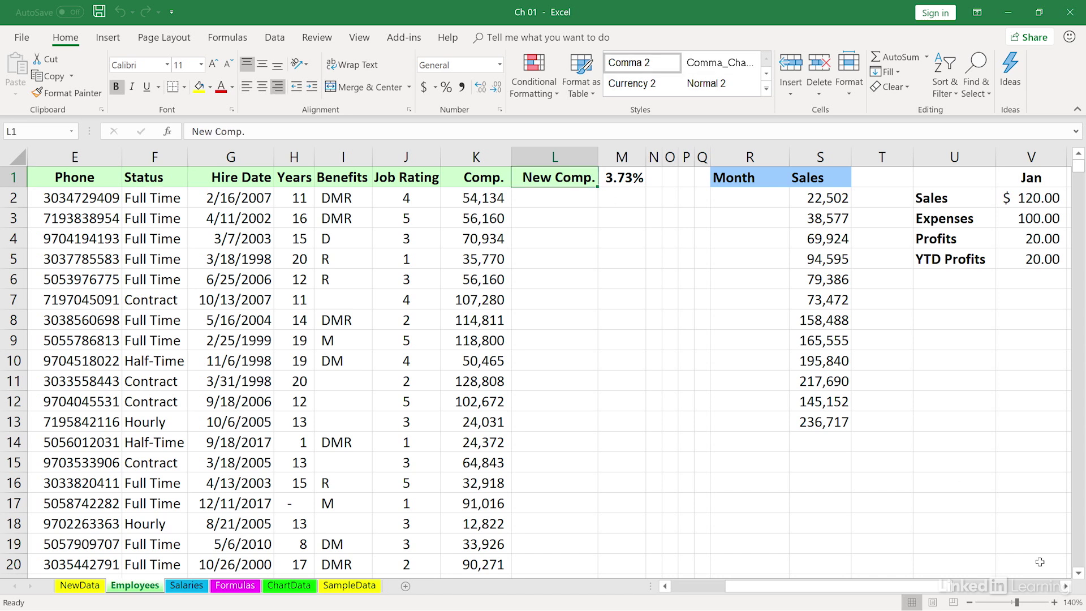
{"action": "left_click", "coordinate": [1053, 602]}
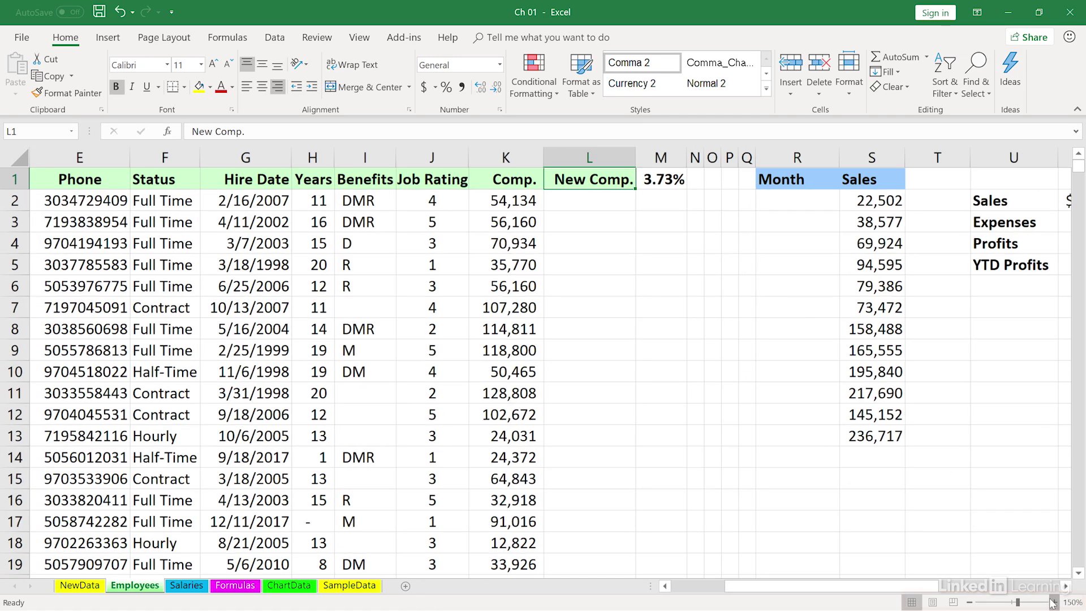
{"action": "double_click", "coordinate": [1053, 602]}
{"action": "left_click", "coordinate": [1053, 602]}
{"action": "left_click", "coordinate": [1053, 602]}
{"action": "left_click", "coordinate": [1054, 602]}
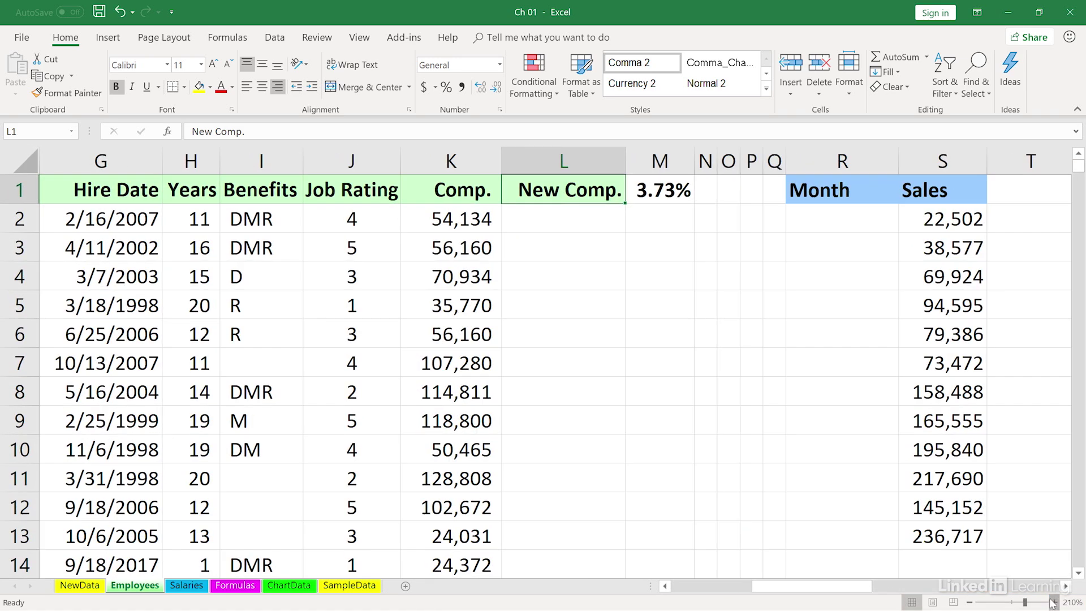
{"action": "double_click", "coordinate": [1053, 602]}
{"action": "left_click", "coordinate": [1054, 602]}
{"action": "left_click", "coordinate": [536, 234]}
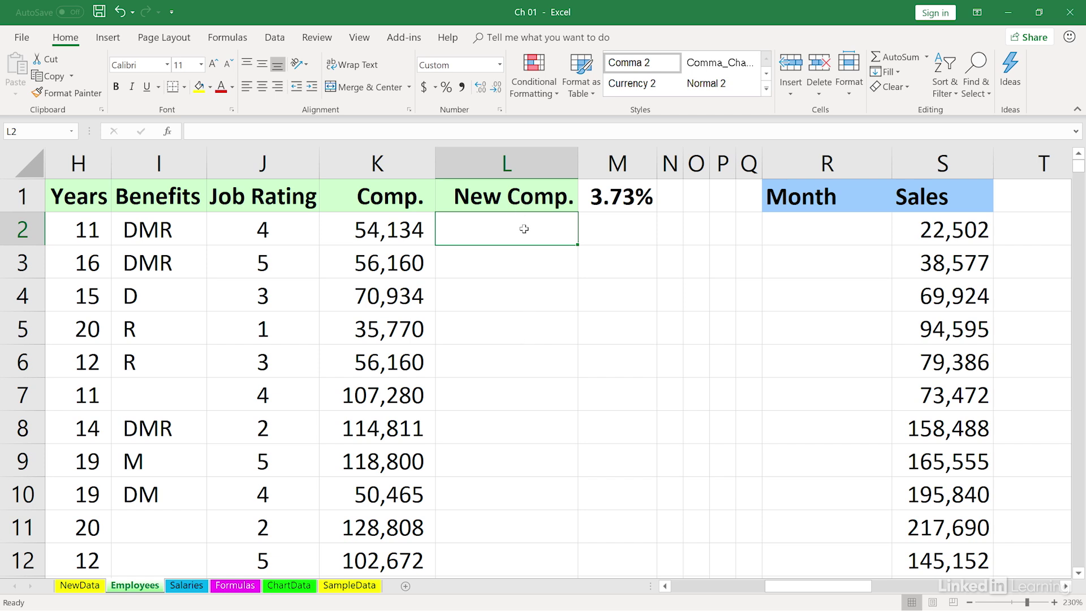
Enter =K2*$M$1+K2 in L2 so it shows a new compensation of 56,153
{"action": "type", "text": "="}
{"action": "key", "text": "Left"}
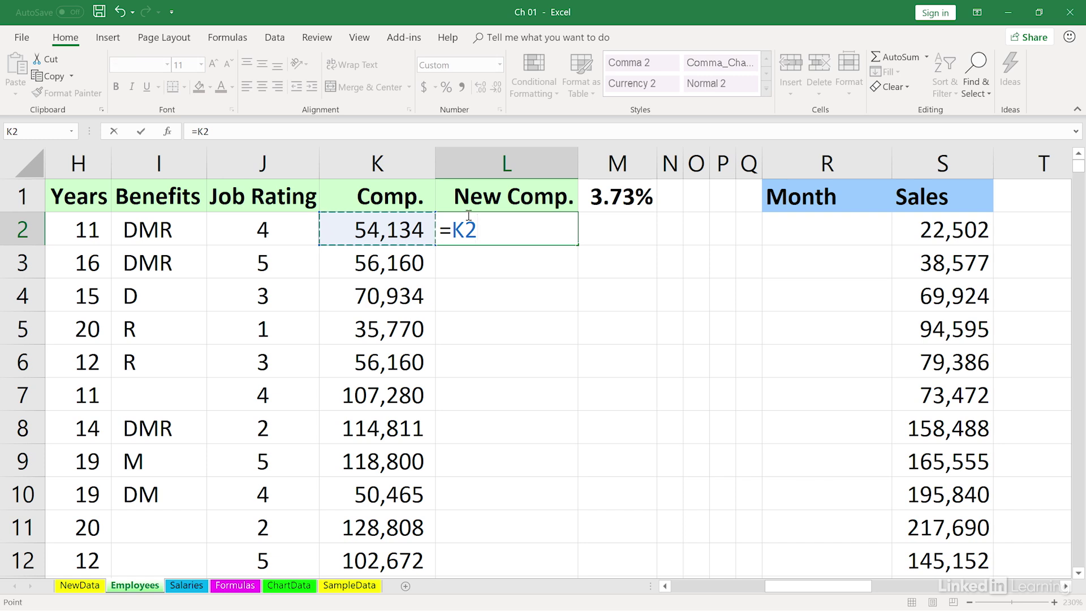
{"action": "type", "text": "*"}
{"action": "left_click", "coordinate": [608, 194]}
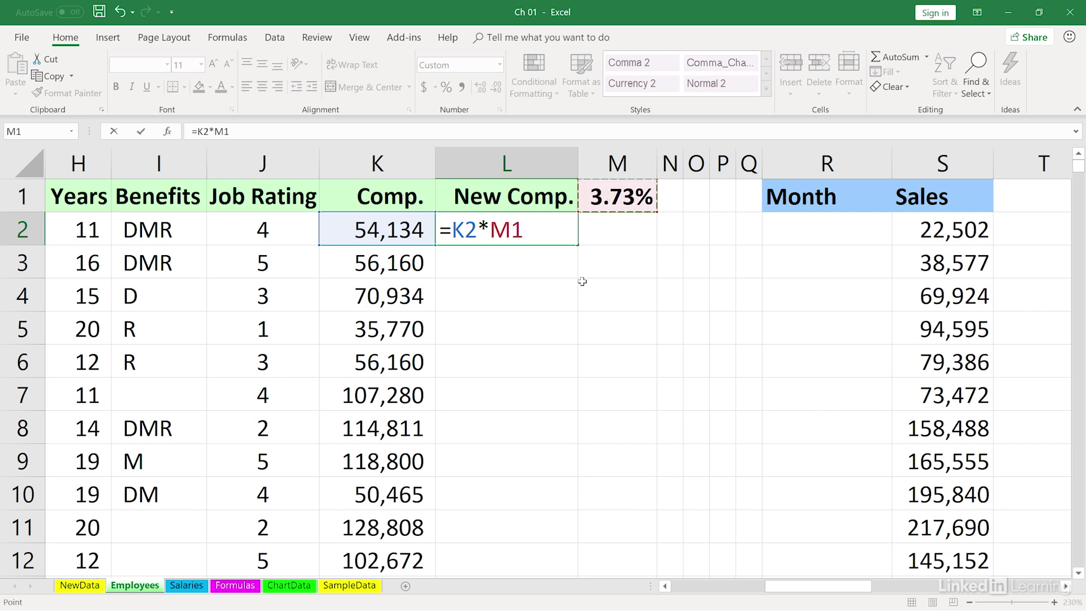
{"action": "key", "text": "F4"}
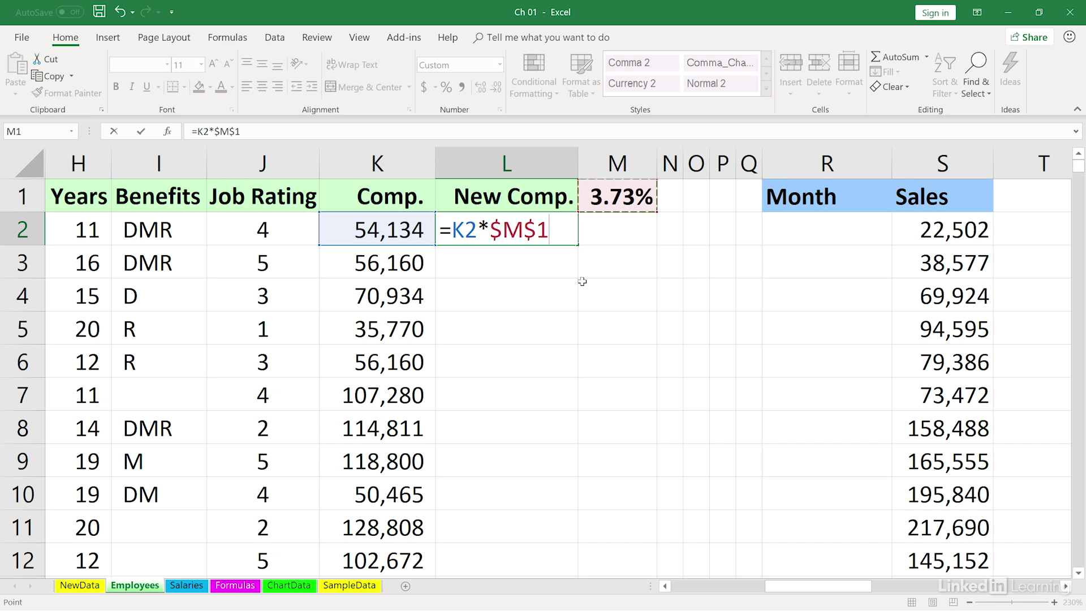
{"action": "type", "text": "+"}
{"action": "left_click", "coordinate": [396, 228]}
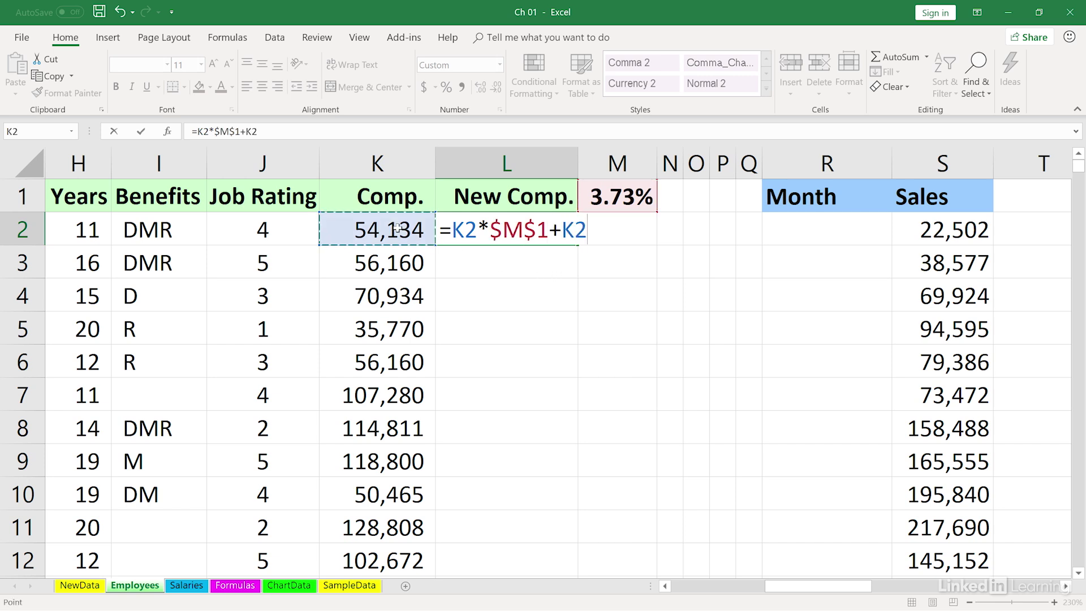
{"action": "key", "text": "Return"}
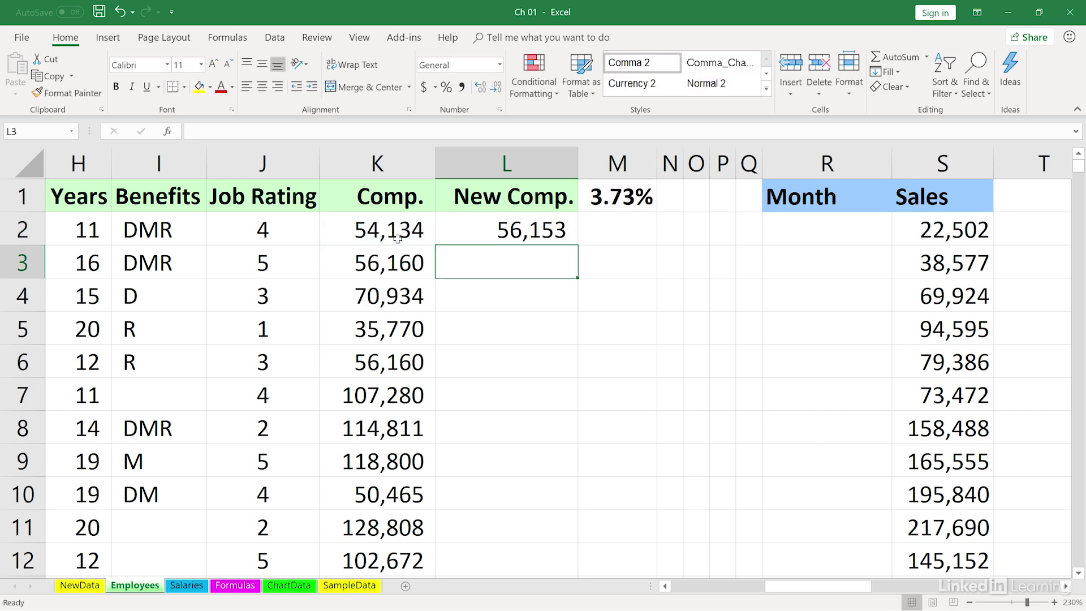
{"action": "left_click", "coordinate": [519, 225]}
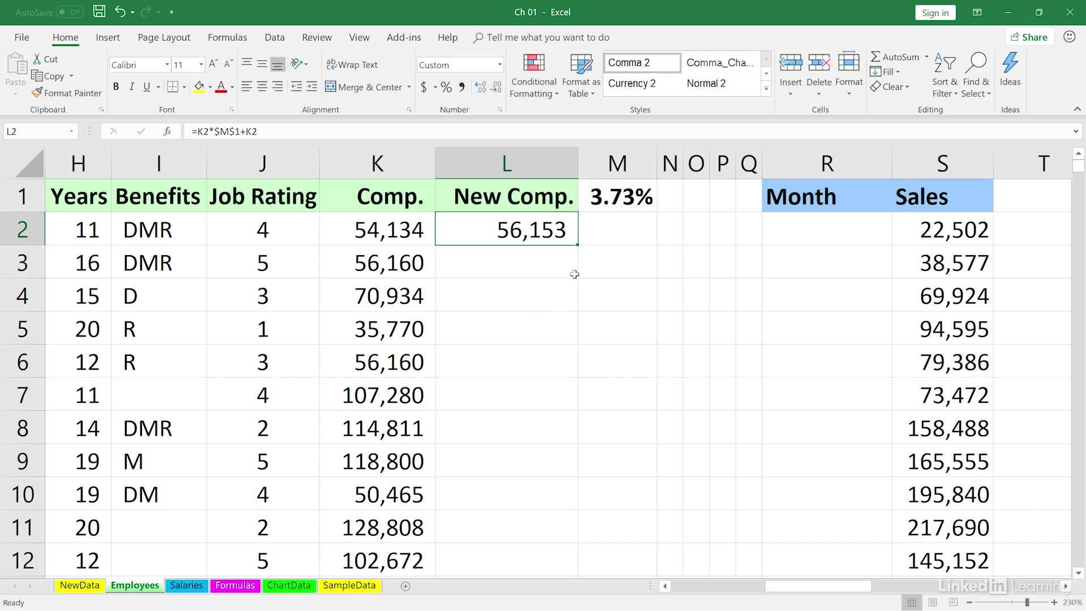
{"action": "left_click_drag", "start_coordinate": [578, 247], "coordinate": [573, 365]}
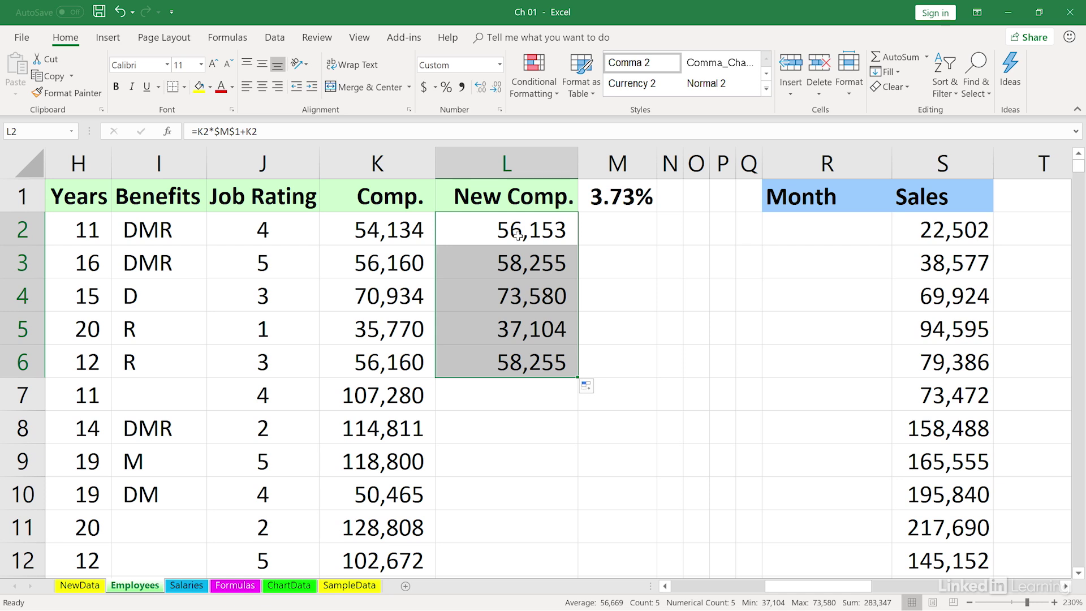
{"action": "left_click_drag", "start_coordinate": [519, 248], "coordinate": [518, 241]}
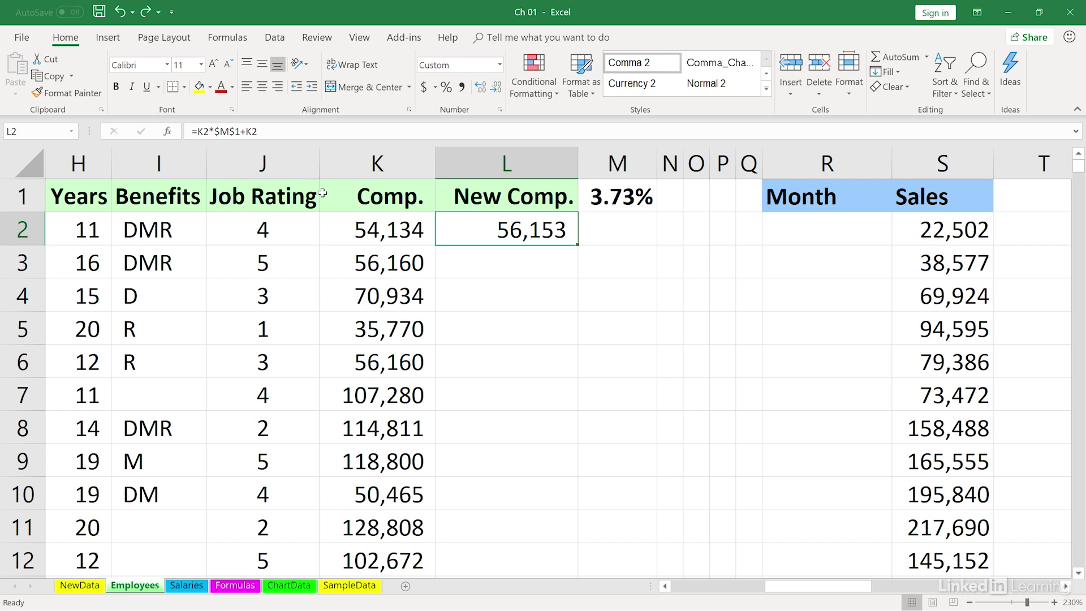
Fill =K2*$M$1+K2 from L2 down to L742 and check both ends of the column
{"action": "double_click", "coordinate": [578, 245]}
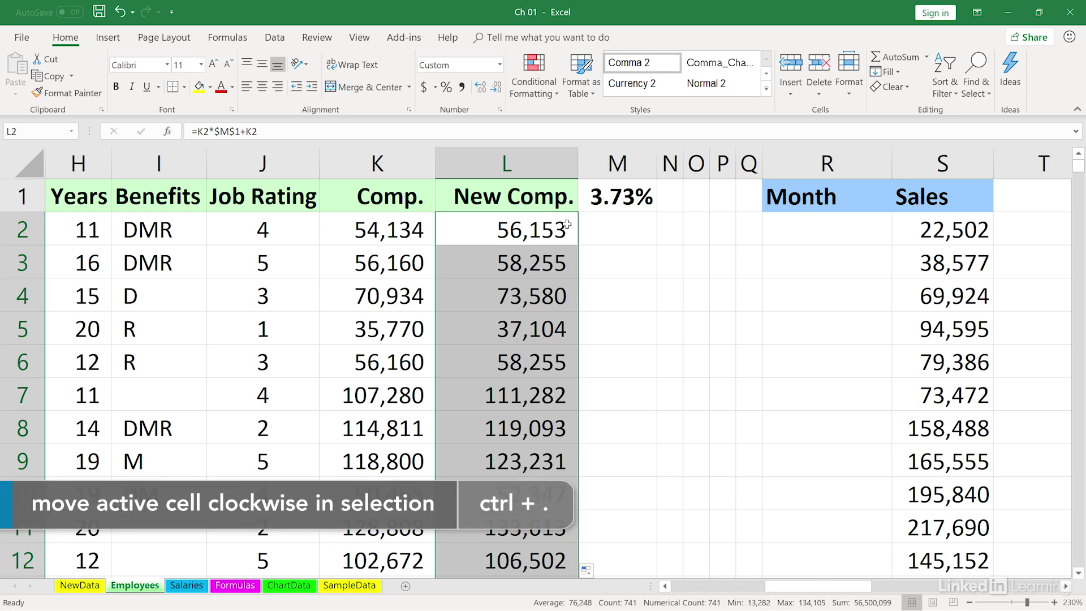
{"action": "key", "text": "ctrl+period"}
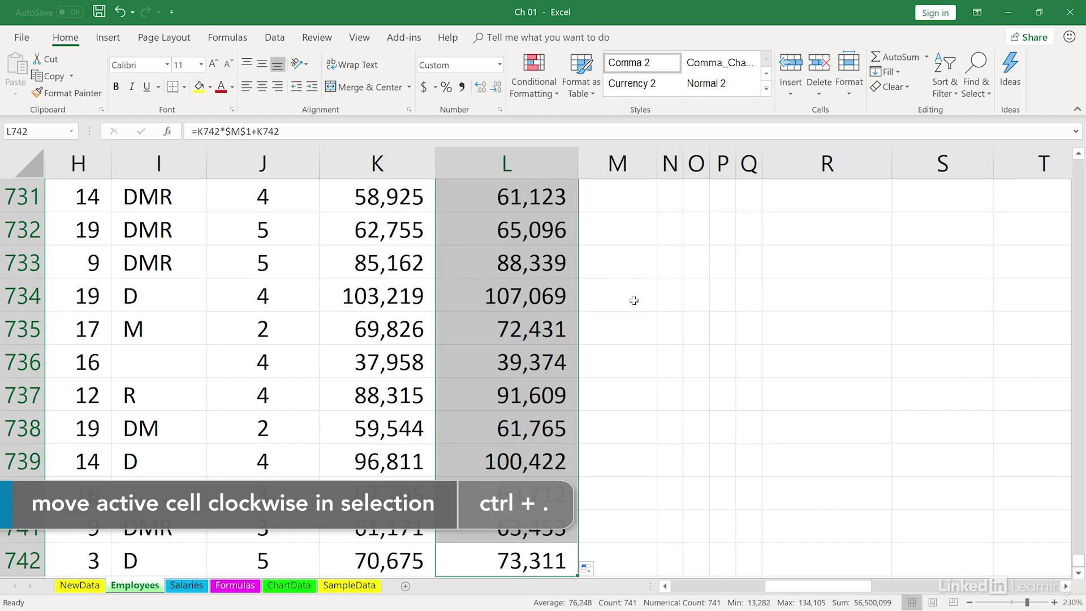
{"action": "scroll", "coordinate": [634, 300], "scroll_direction": "down", "scroll_amount": 1}
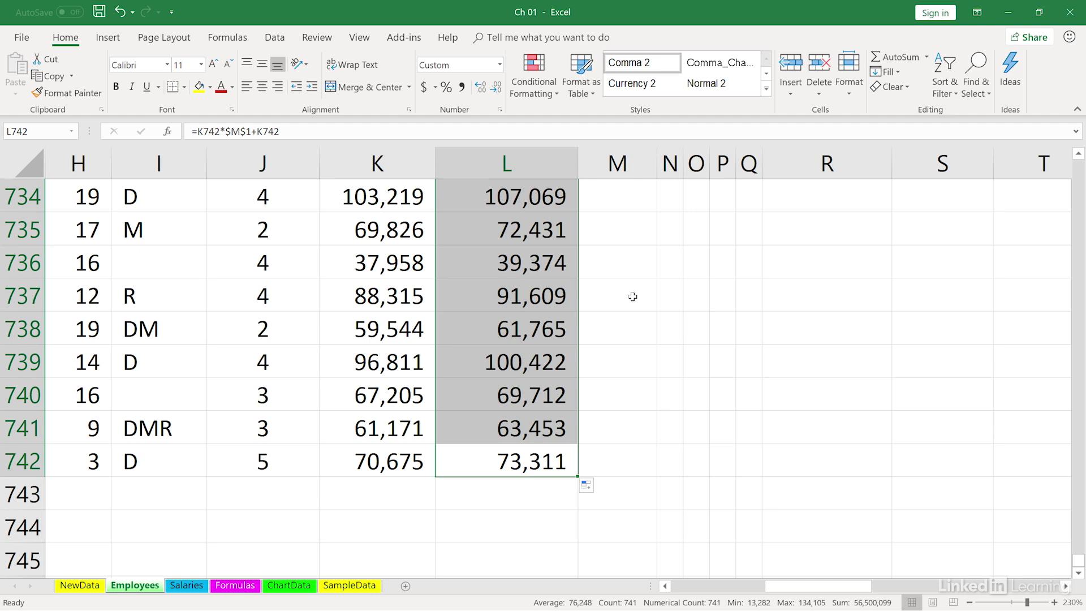
{"action": "key", "text": "ctrl+period"}
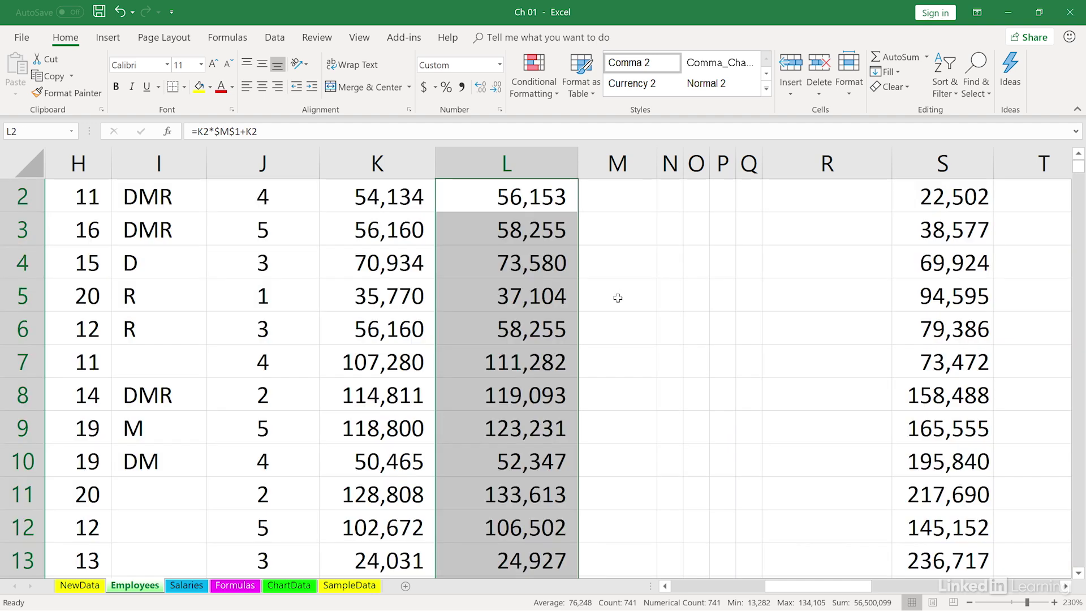
{"action": "scroll", "coordinate": [618, 297], "scroll_direction": "up", "scroll_amount": 1}
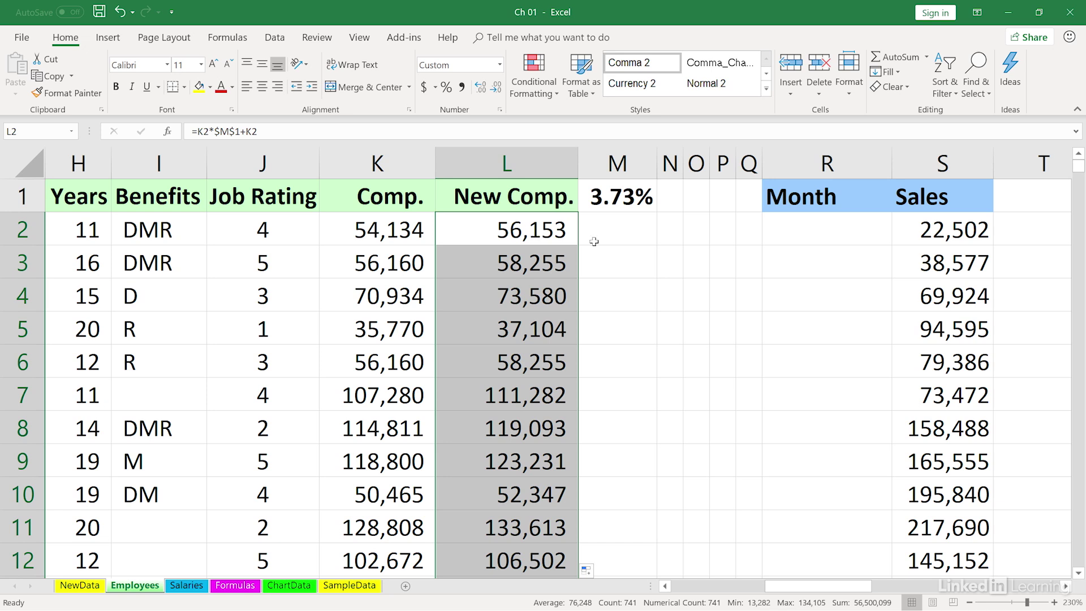
Enter January in R2 and auto-fill the months through December in R13
{"action": "left_click", "coordinate": [1066, 586]}
{"action": "left_click", "coordinate": [743, 232]}
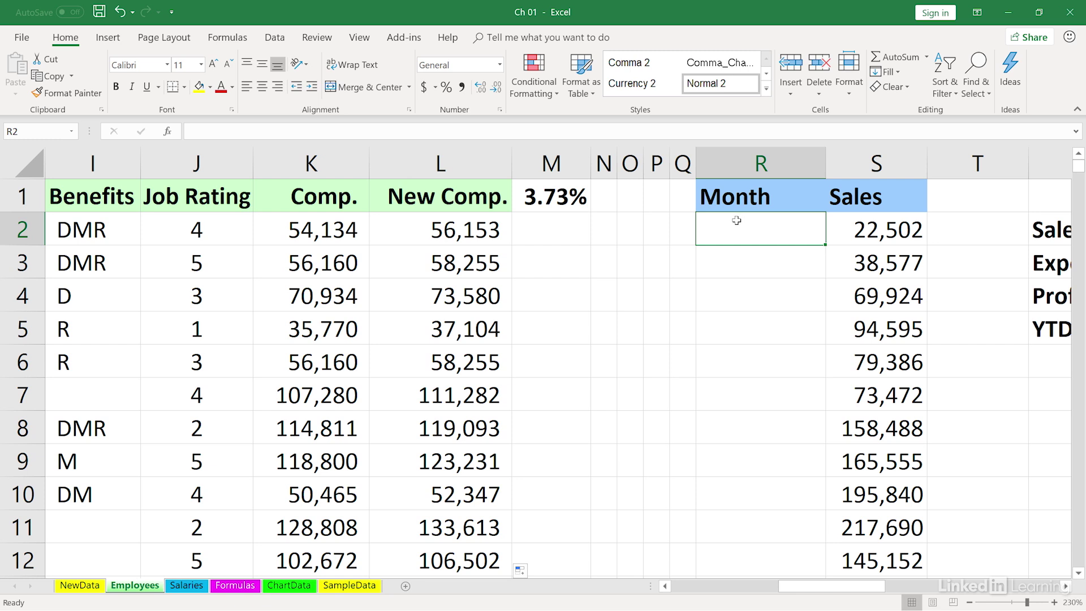
{"action": "type", "text": "January"}
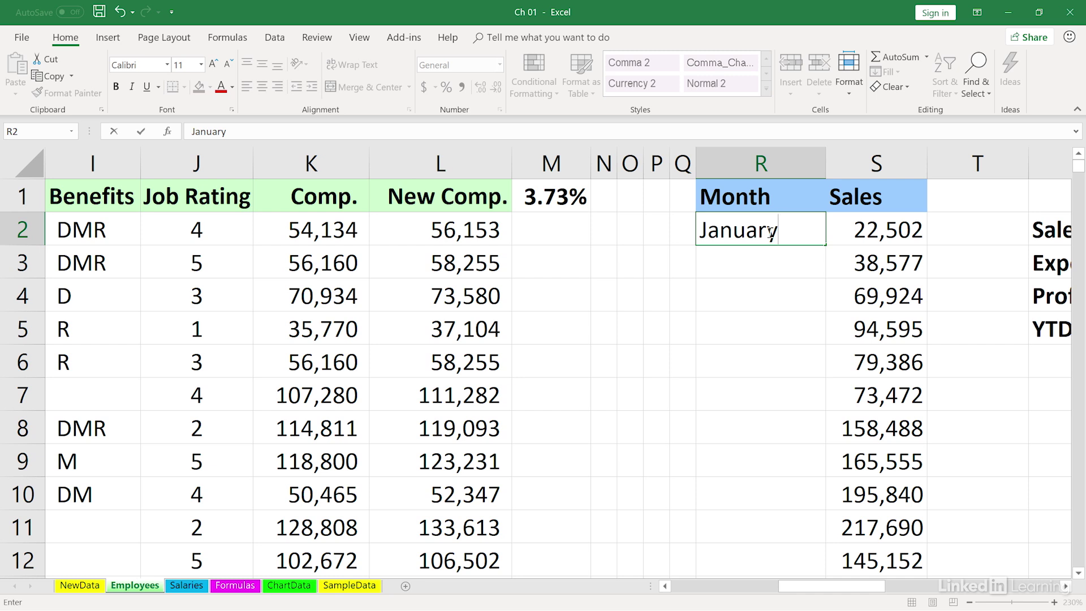
{"action": "double_click", "coordinate": [826, 246]}
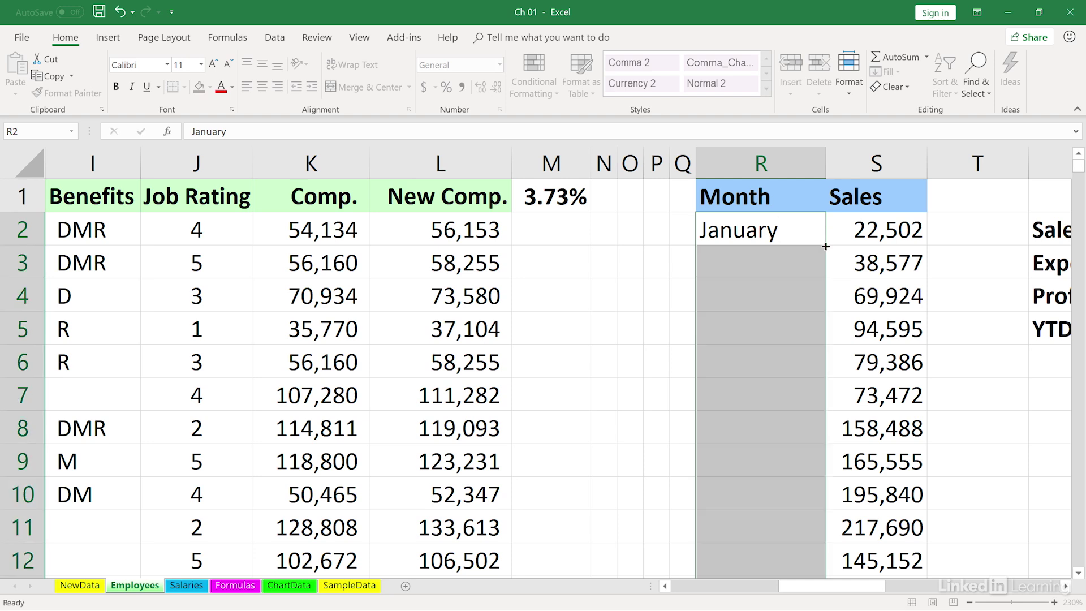
{"action": "scroll", "coordinate": [846, 300], "scroll_direction": "down", "scroll_amount": 1}
{"action": "scroll", "coordinate": [846, 300], "scroll_direction": "down", "scroll_amount": 1}
{"action": "scroll", "coordinate": [845, 298], "scroll_direction": "up", "scroll_amount": 2}
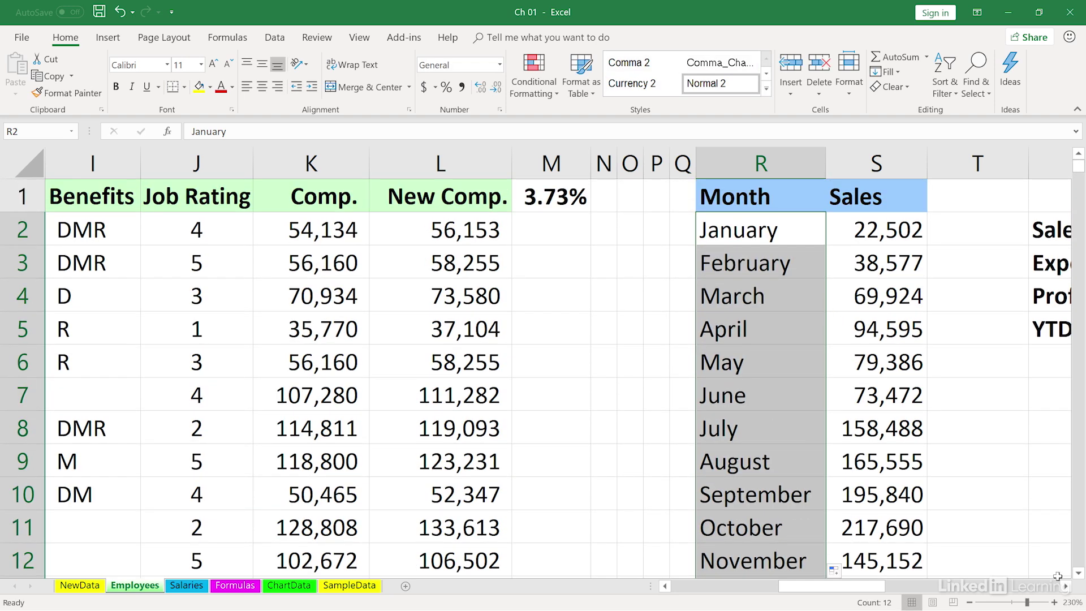
{"action": "left_click", "coordinate": [1066, 586]}
{"action": "left_click_drag", "start_coordinate": [1066, 586], "coordinate": [1067, 592]}
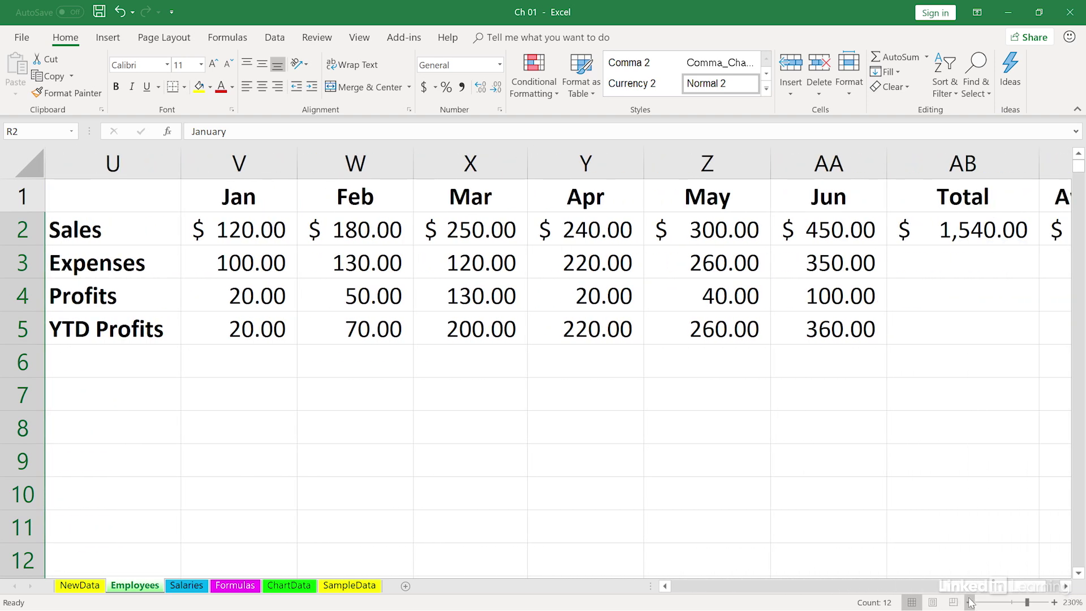
Zoom out and inspect the Sales Total and Average formulas in AB2 and AC2
{"action": "left_click", "coordinate": [968, 603]}
{"action": "left_click", "coordinate": [970, 603]}
{"action": "left_click", "coordinate": [970, 603]}
{"action": "left_click", "coordinate": [970, 602]}
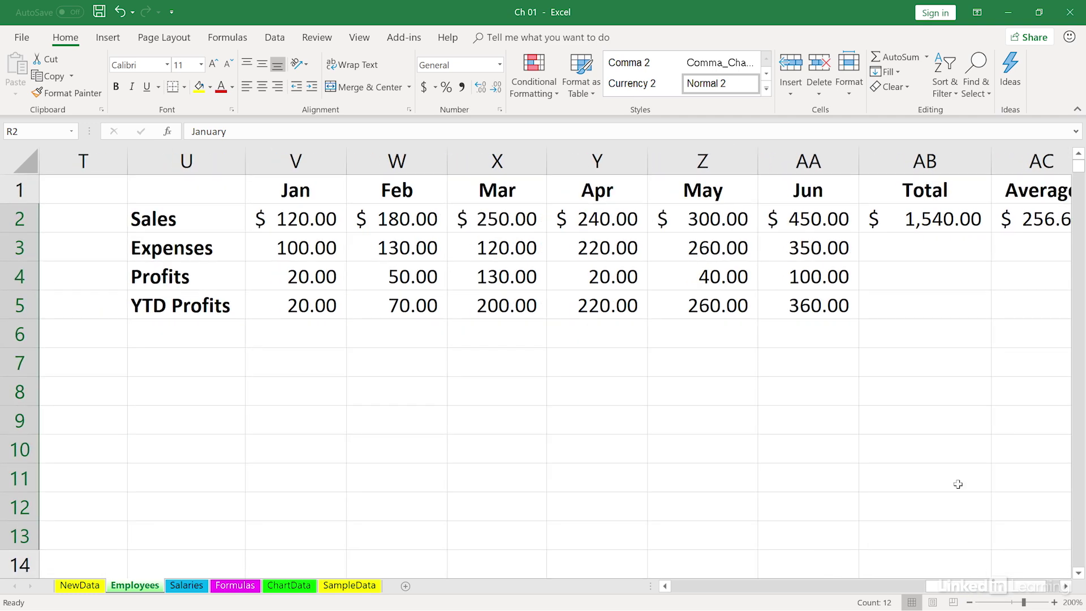
{"action": "left_click", "coordinate": [1066, 588]}
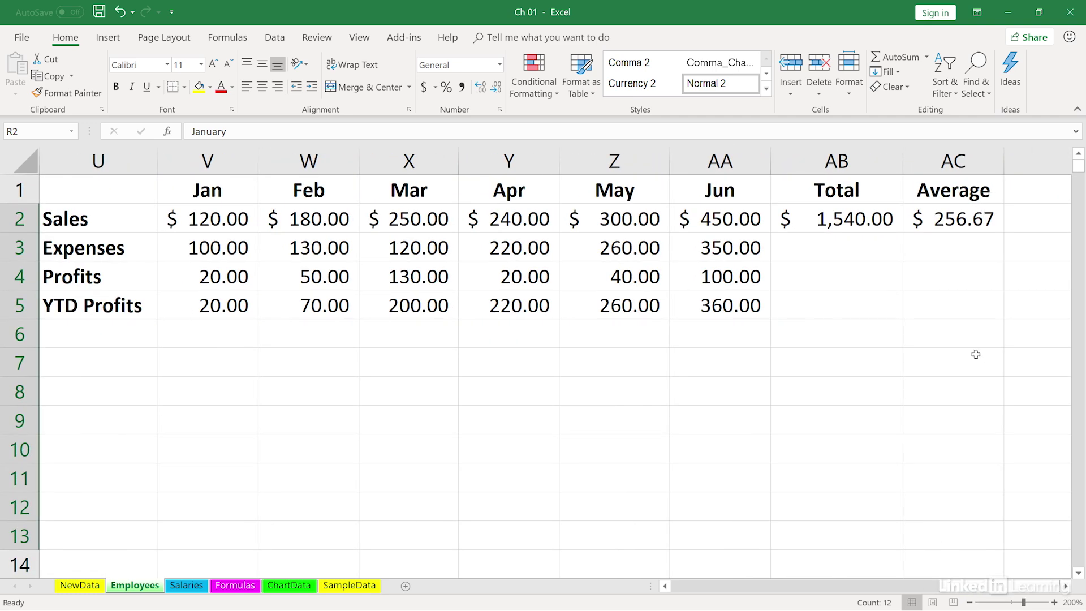
{"action": "left_click", "coordinate": [853, 221]}
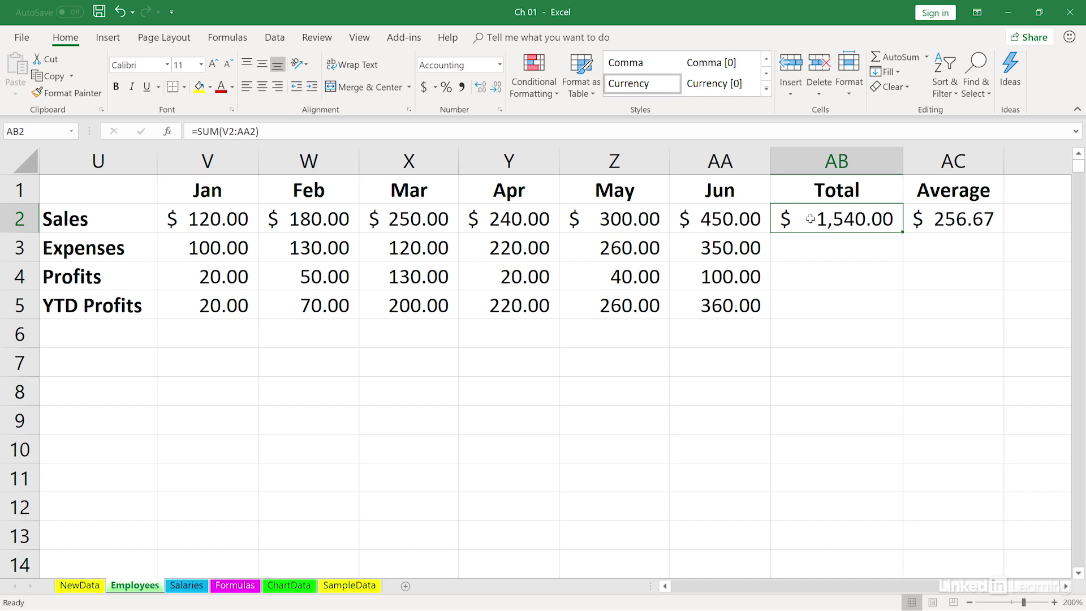
{"action": "double_click", "coordinate": [810, 219]}
{"action": "key", "text": "Escape"}
{"action": "left_click", "coordinate": [944, 222]}
Copy the AB2:AC2 Total and Average formulas down through row 4 (Profits)
{"action": "left_click_drag", "start_coordinate": [851, 213], "coordinate": [940, 220]}
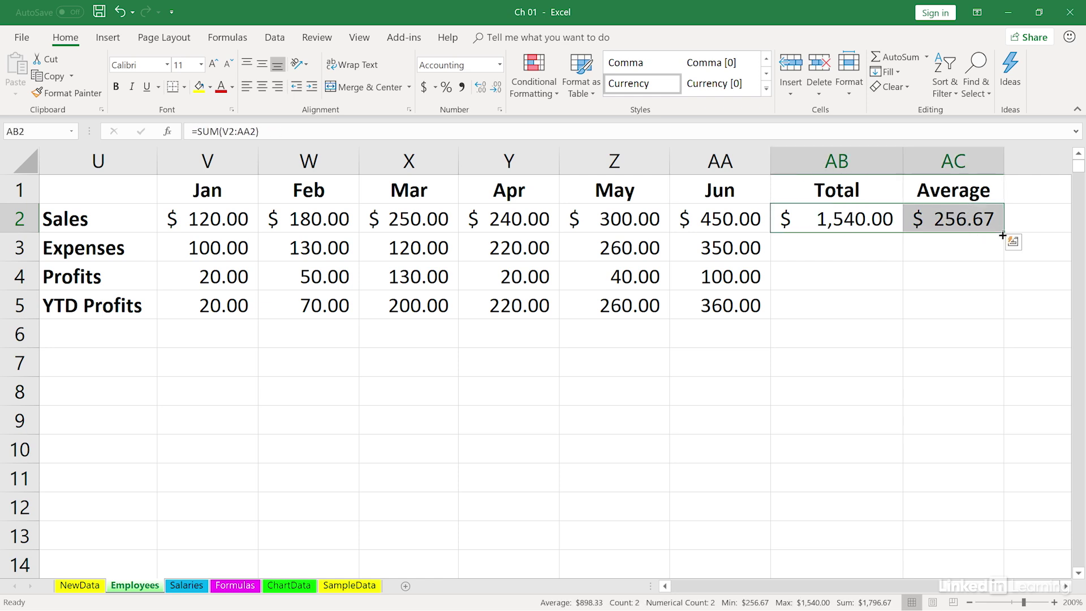
{"action": "left_click_drag", "start_coordinate": [1003, 234], "coordinate": [1002, 282]}
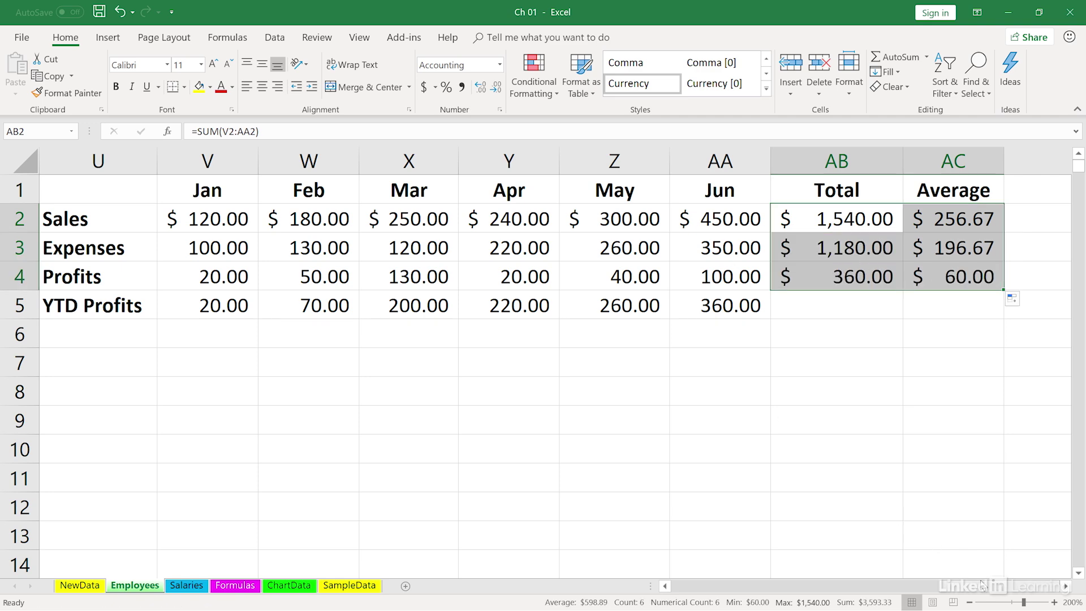
{"action": "left_click_drag", "start_coordinate": [986, 593], "coordinate": [825, 594]}
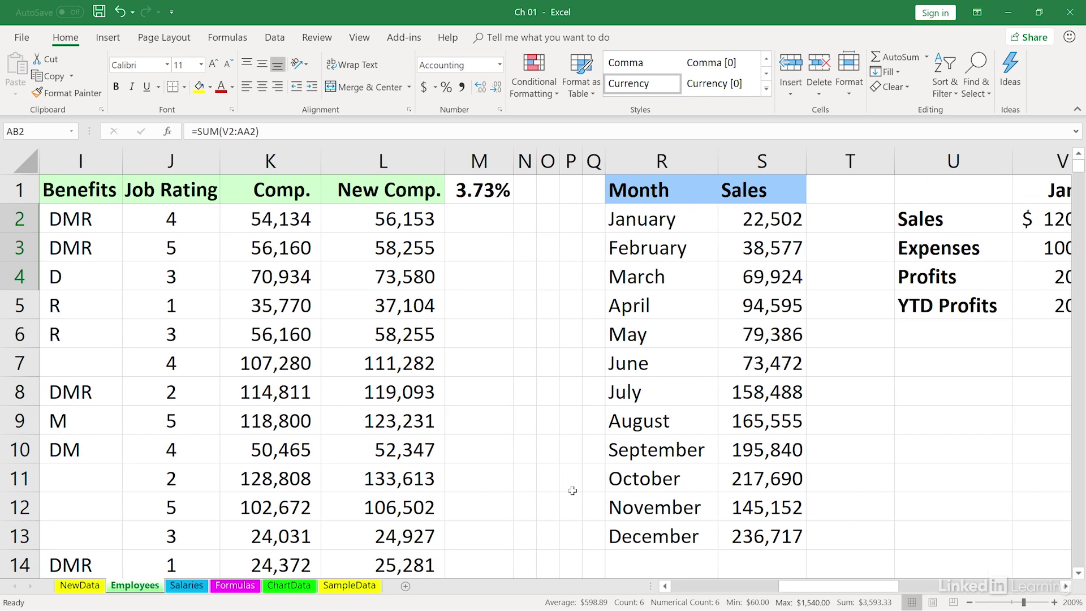
{"action": "left_click", "coordinate": [370, 216]}
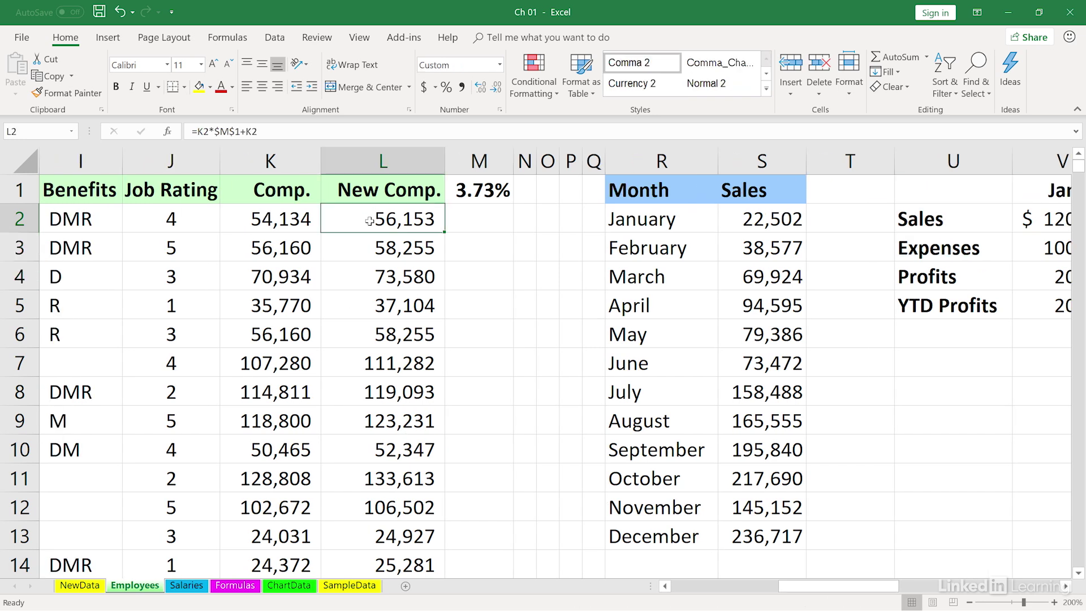
{"action": "left_click", "coordinate": [664, 223]}
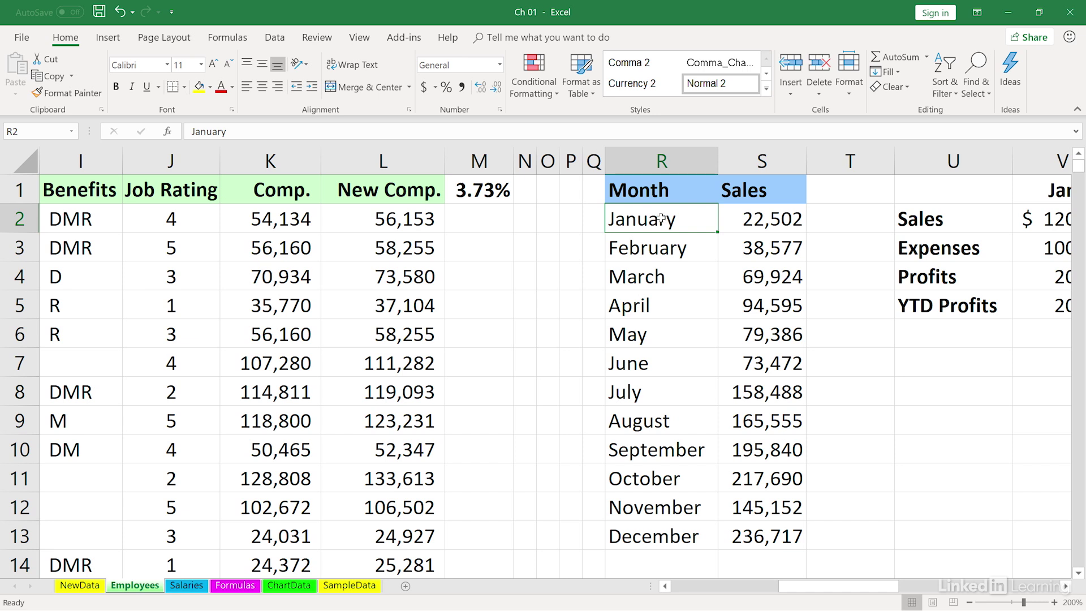
{"action": "left_click", "coordinate": [417, 218]}
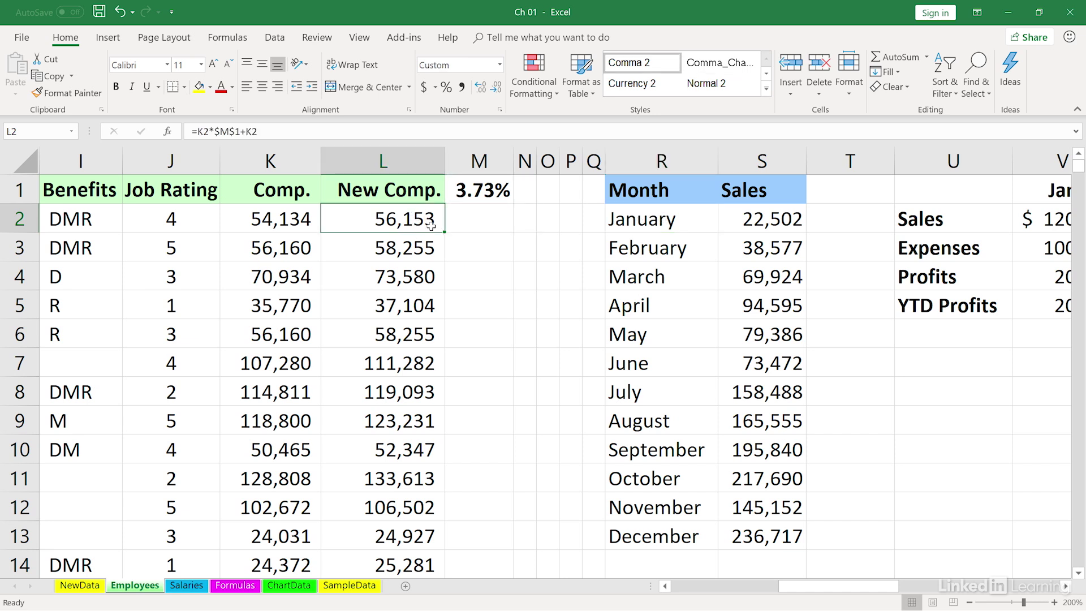